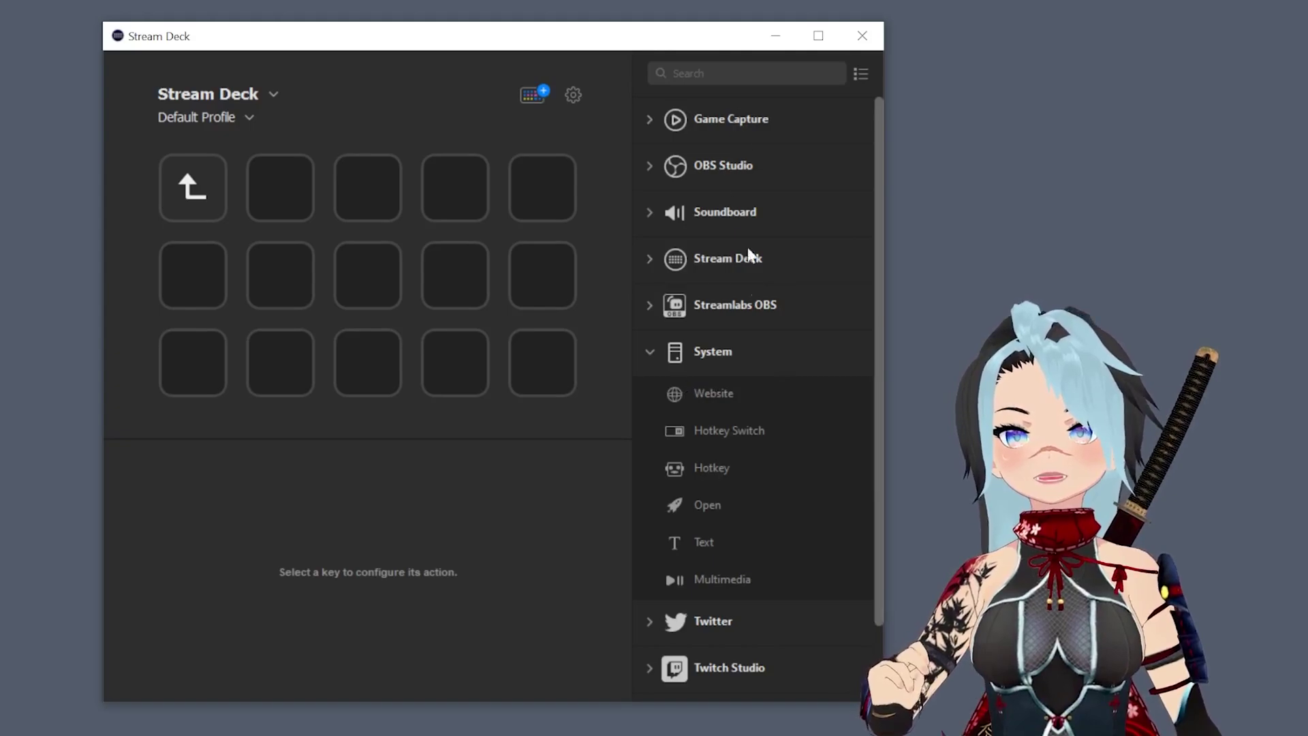
Put a System Hotkey action on the second key, sending F1 and titled 'Blush'.
left_click(673, 353)
left_click(663, 354)
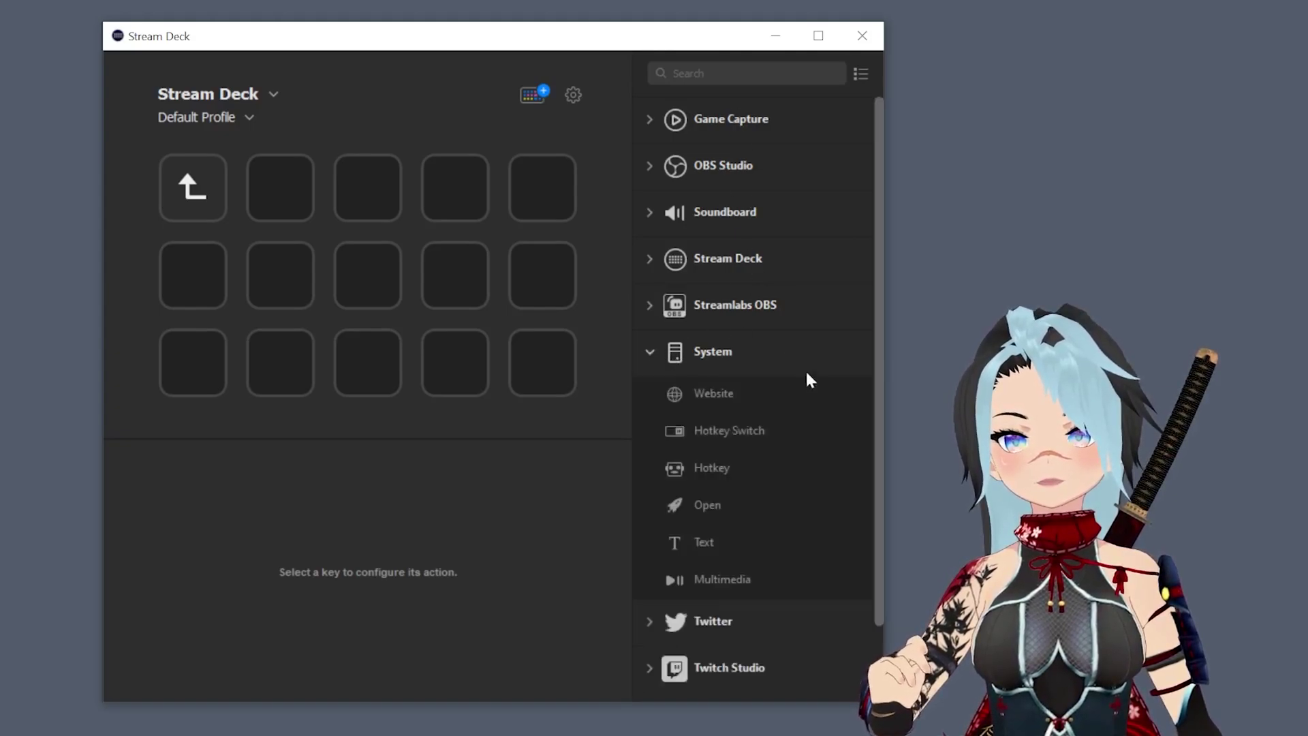
left_click_drag(705, 468, 271, 183)
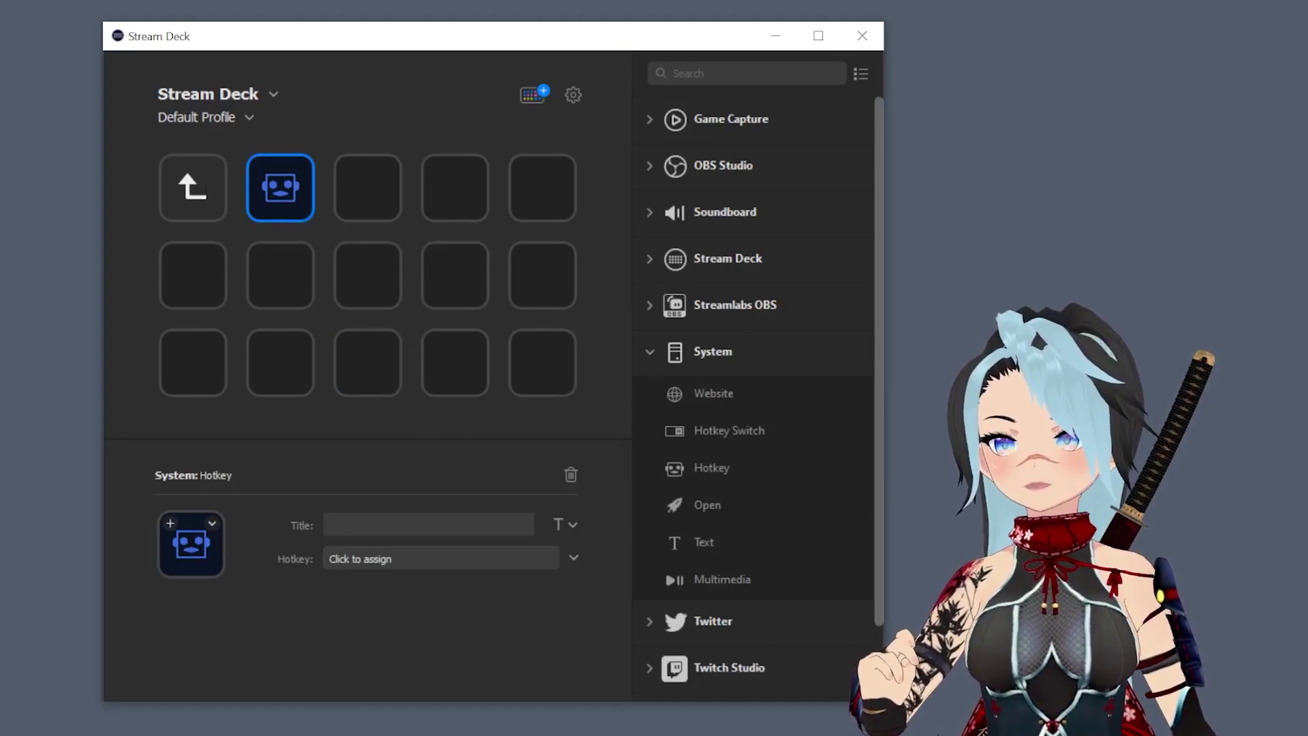
left_click(381, 559)
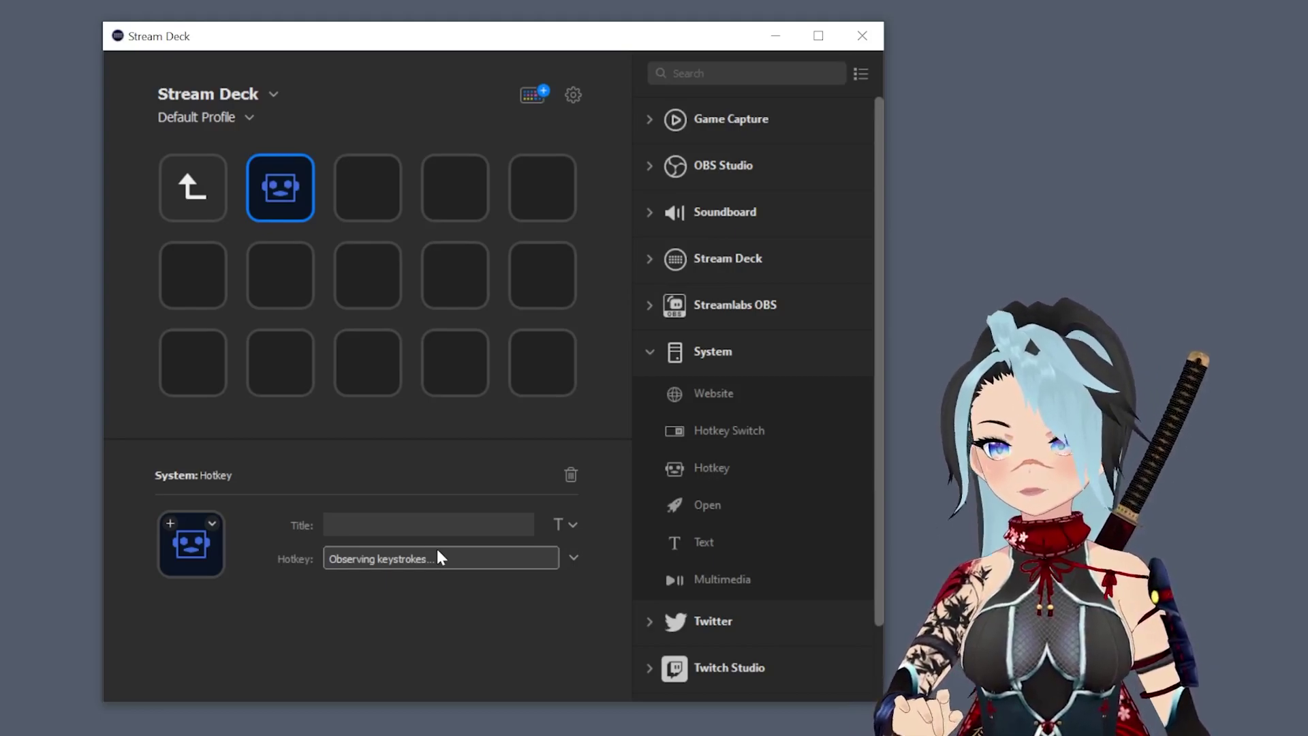
key("F1")
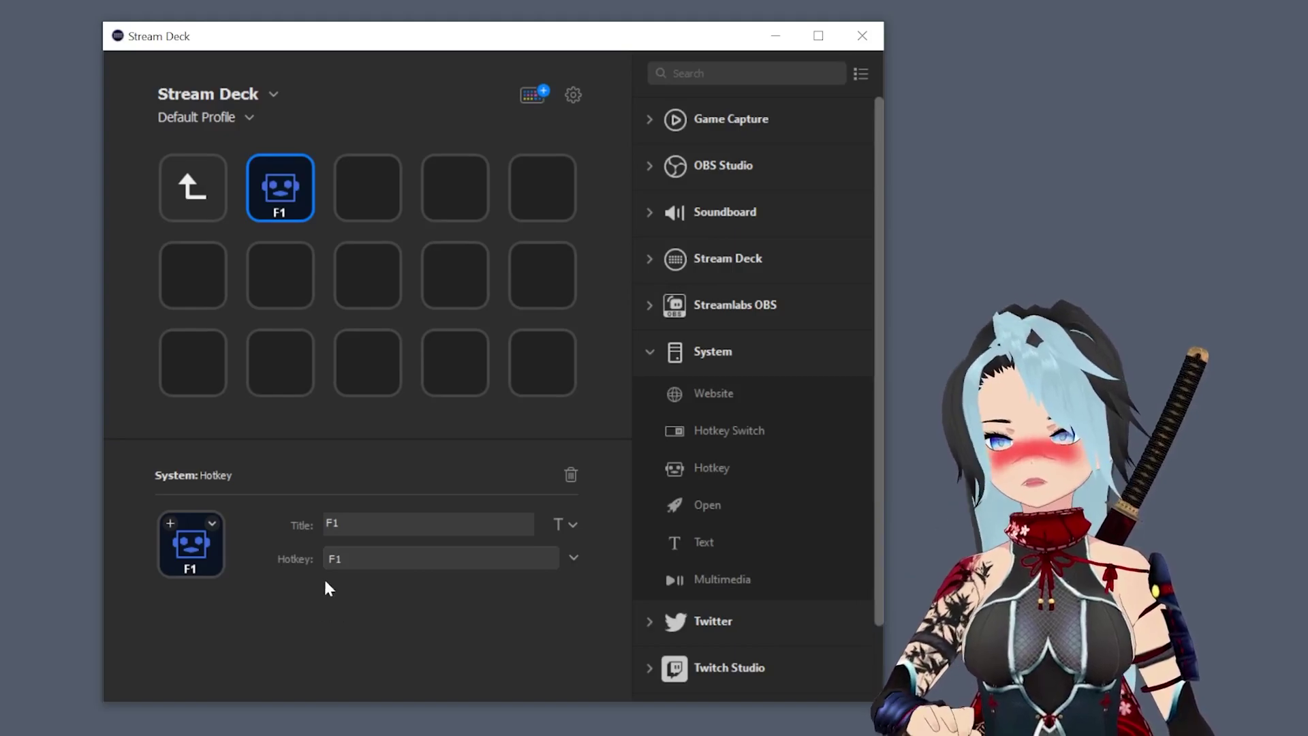
type("Blod")
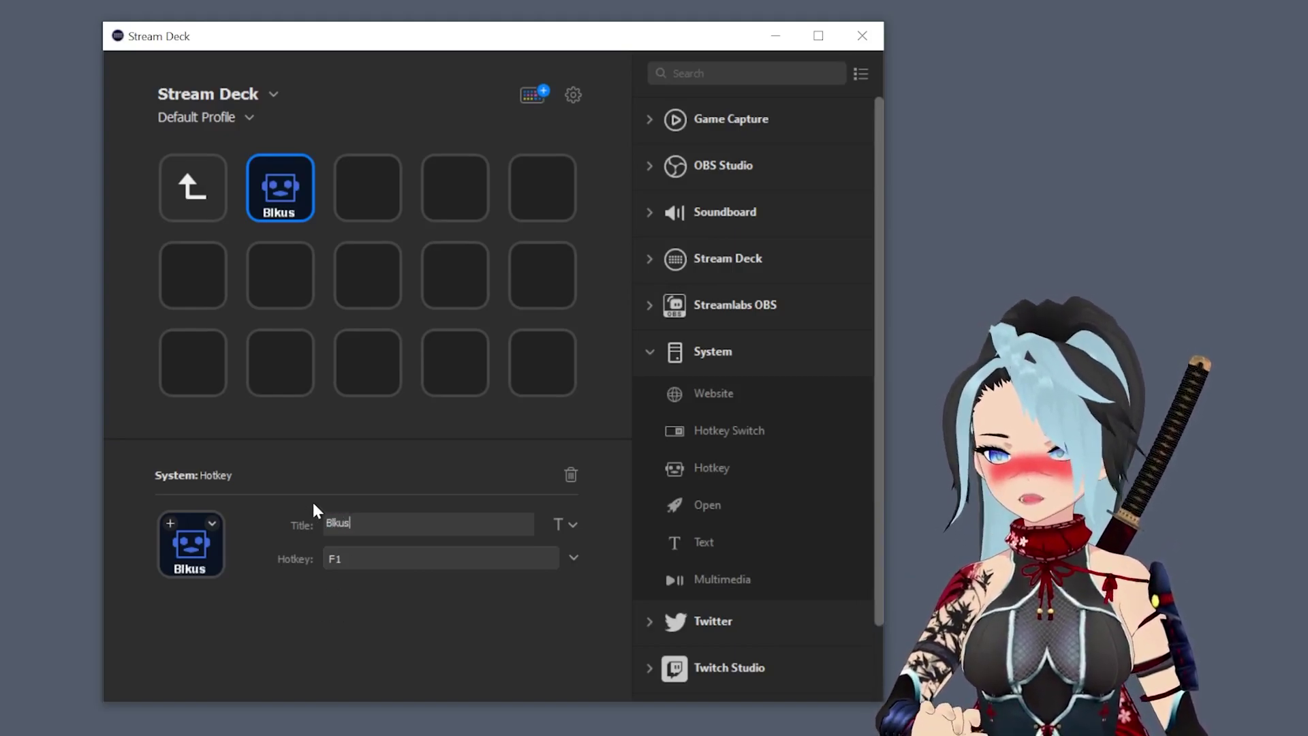
key("BackSpace")
key("BackSpace")
type("ush")
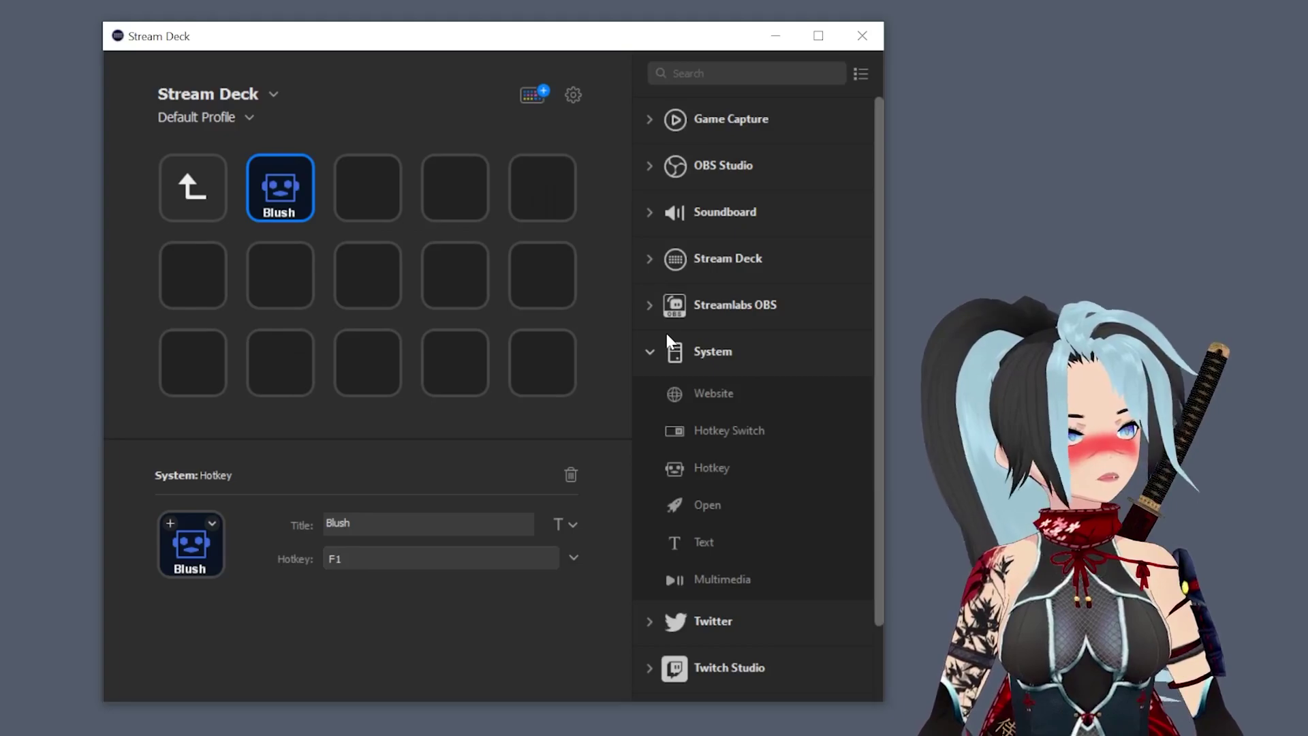
Place a Hotkey action on the third key set to F2, and test it.
left_click(368, 187)
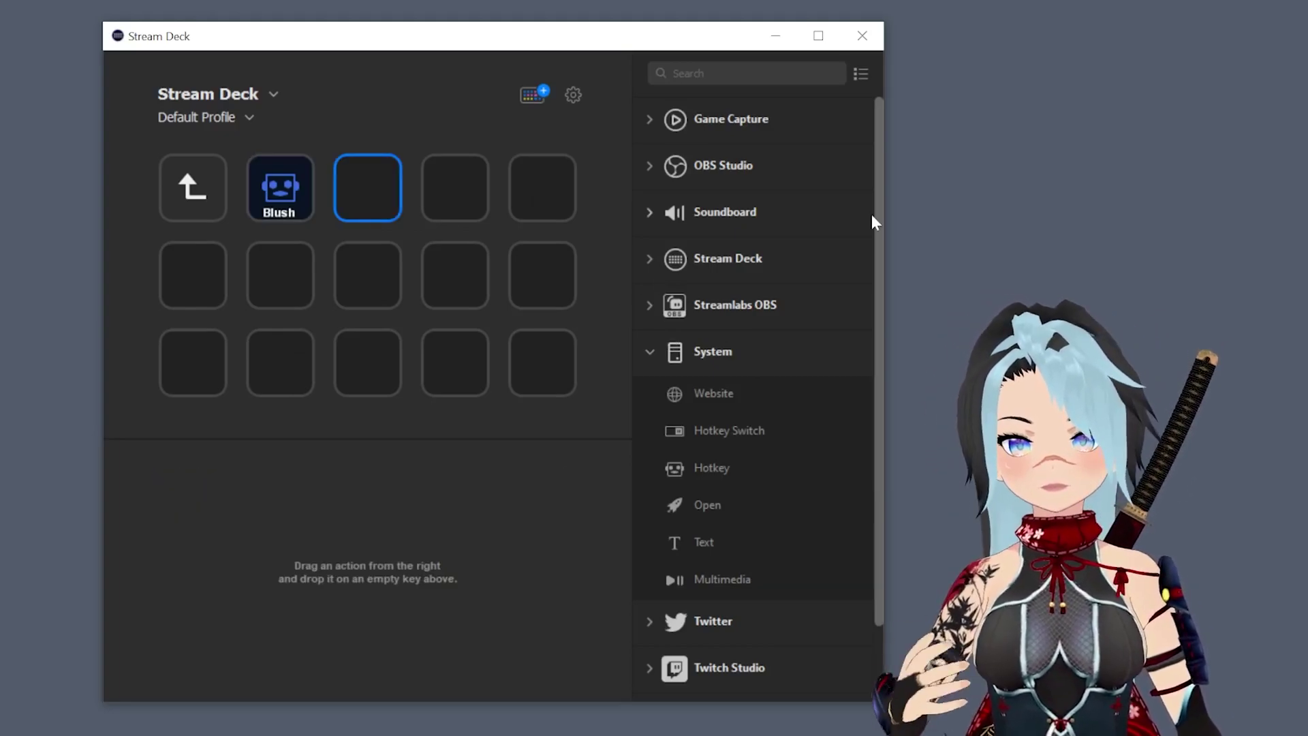
left_click_drag(729, 482, 367, 189)
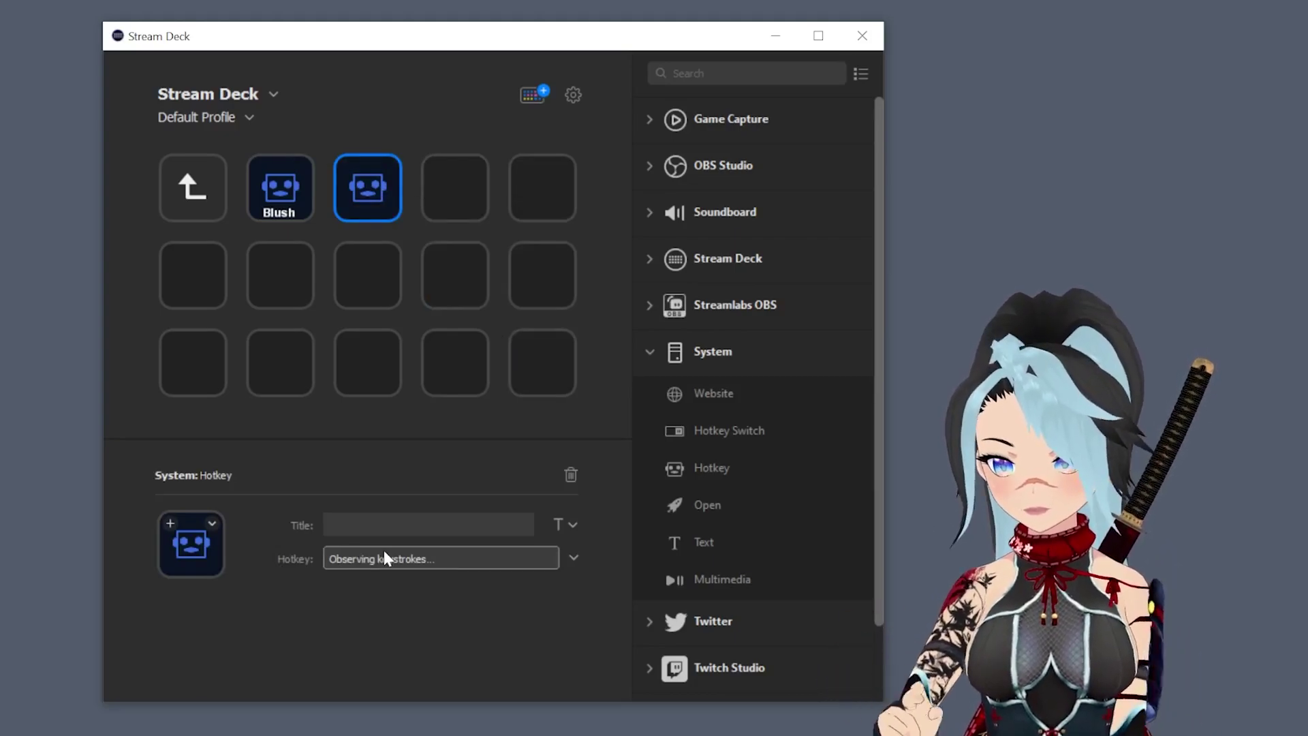
key("F2")
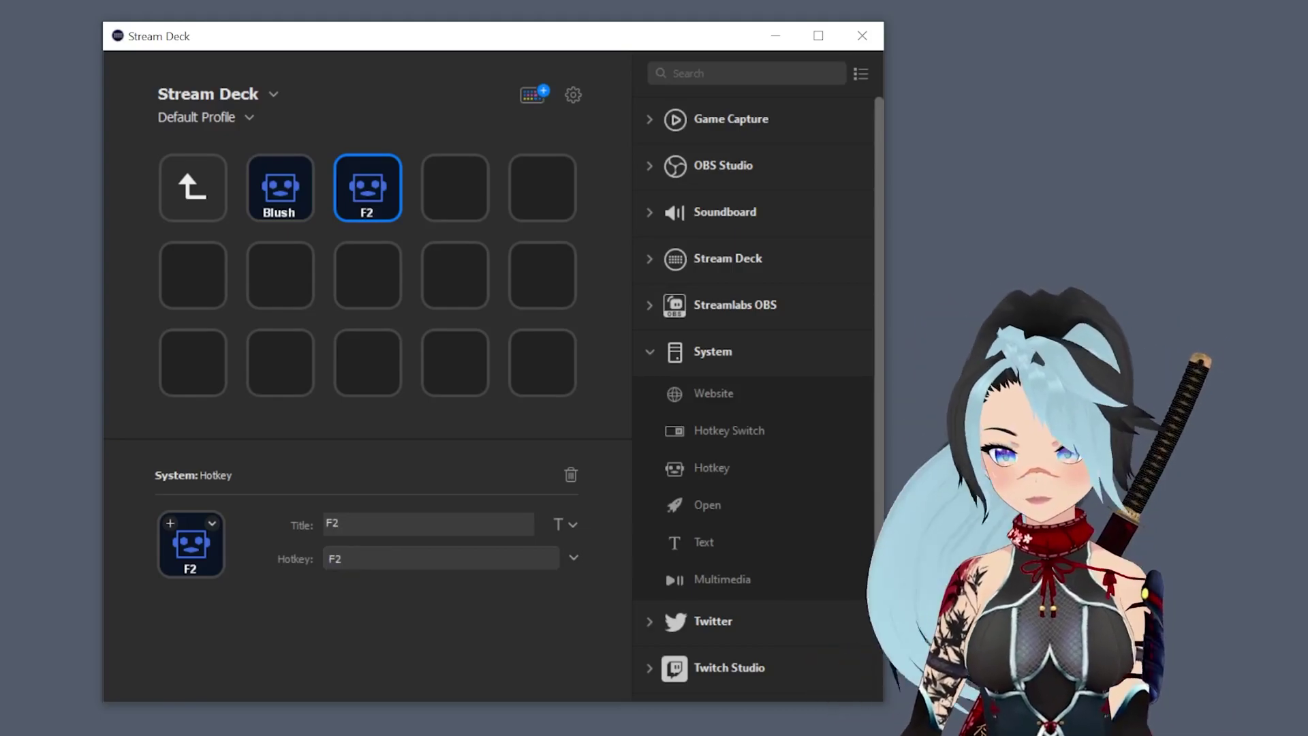
key("F2")
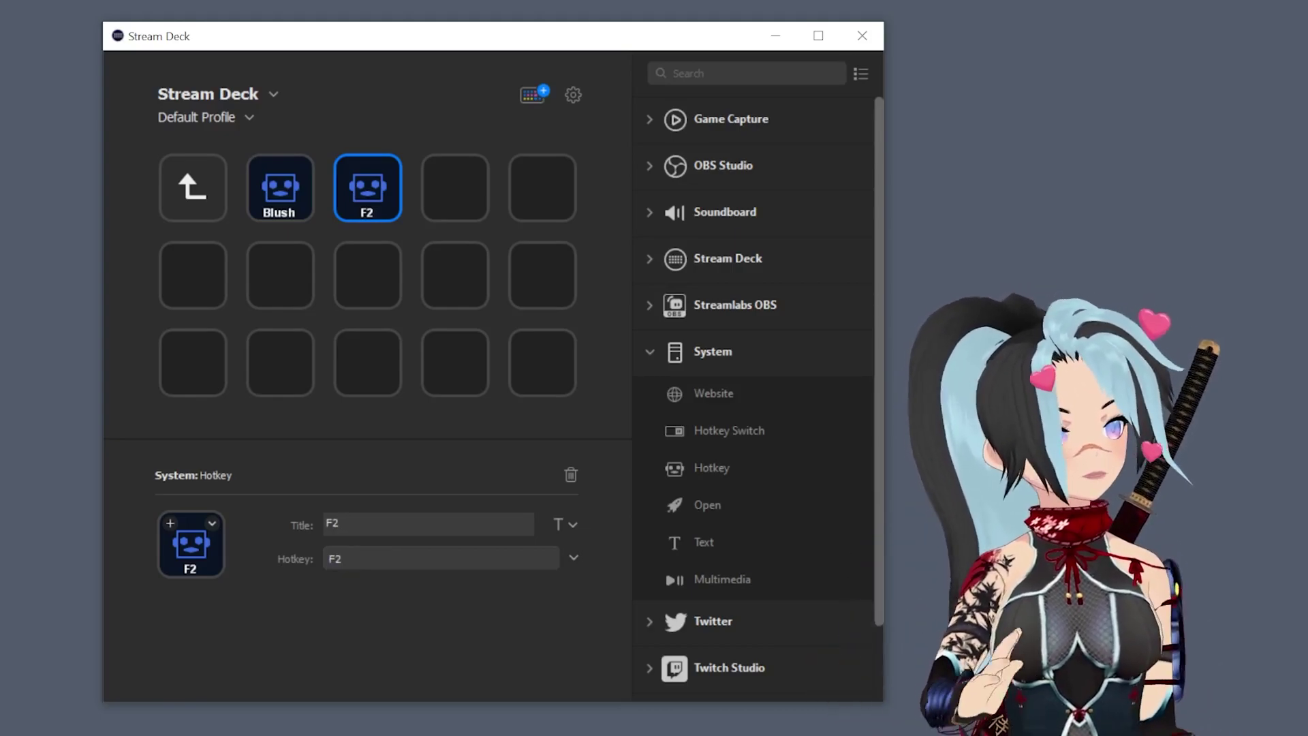
Title the third key 'Love' and re-record F2 as its hotkey.
left_click(351, 556)
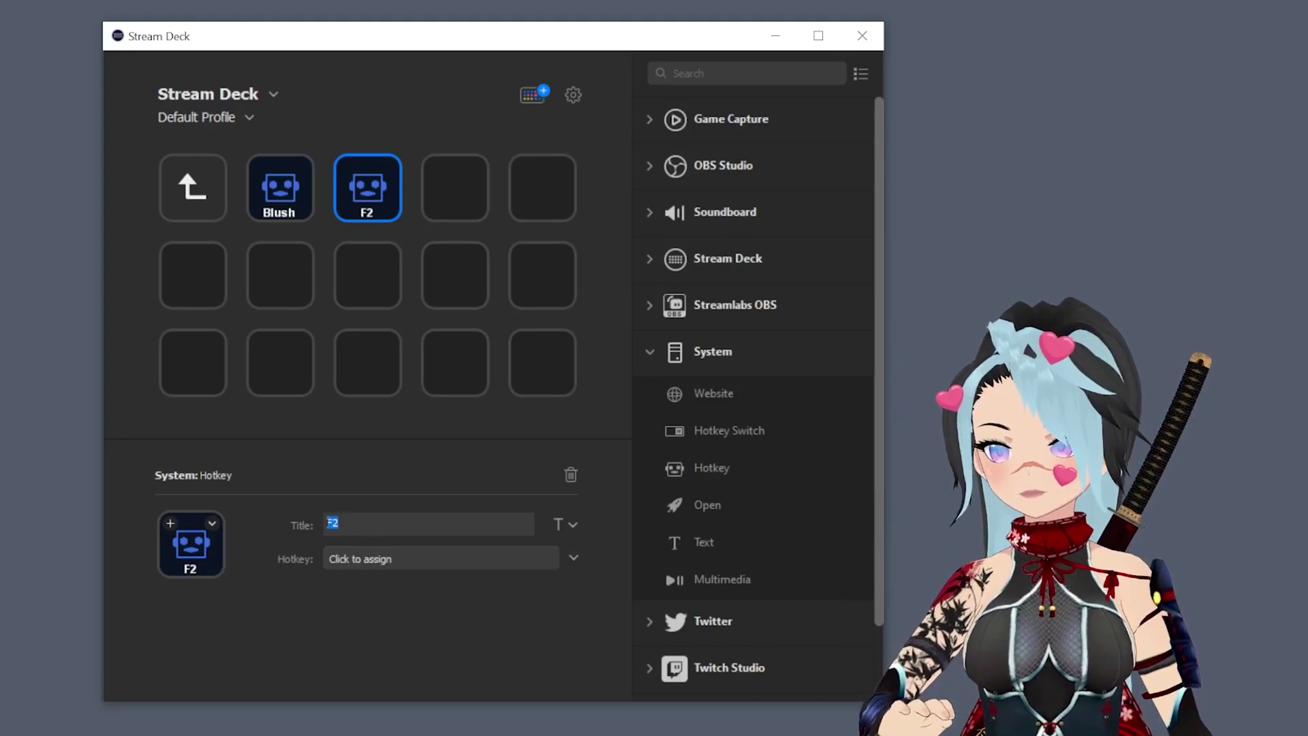
type("Love")
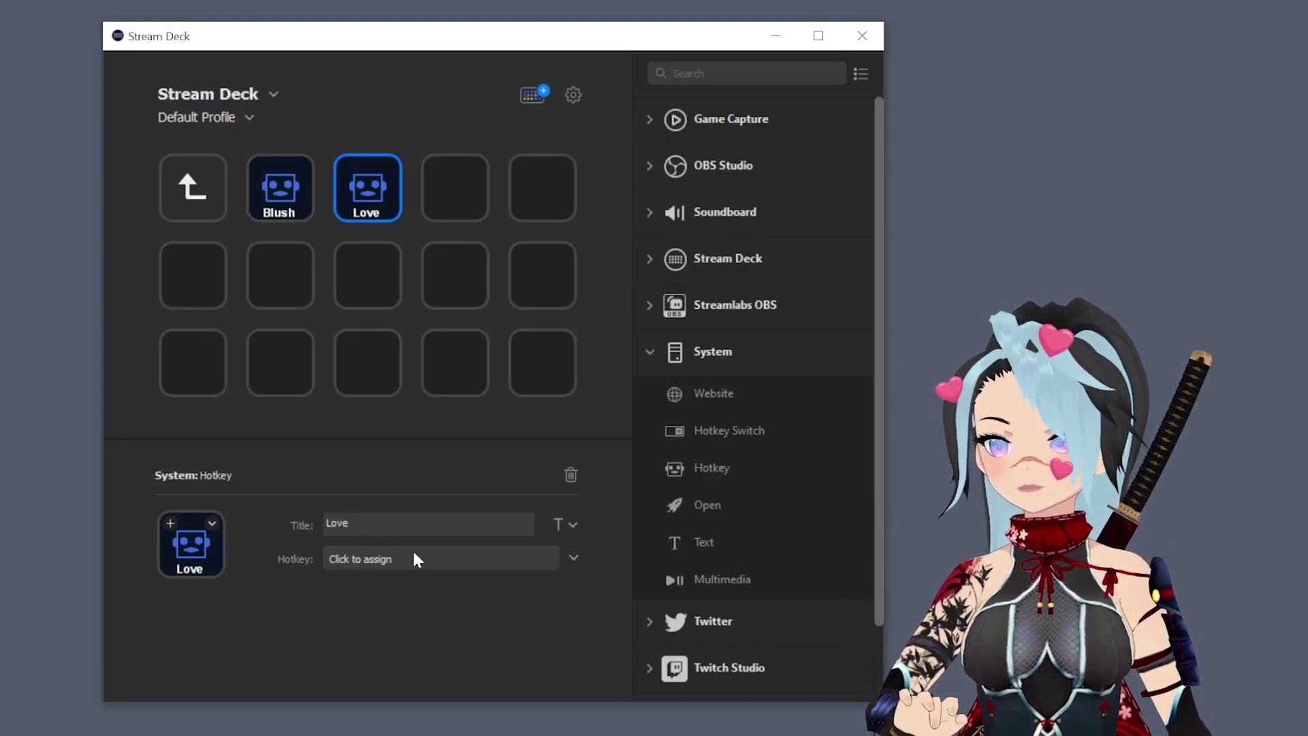
left_click(417, 559)
key("F2")
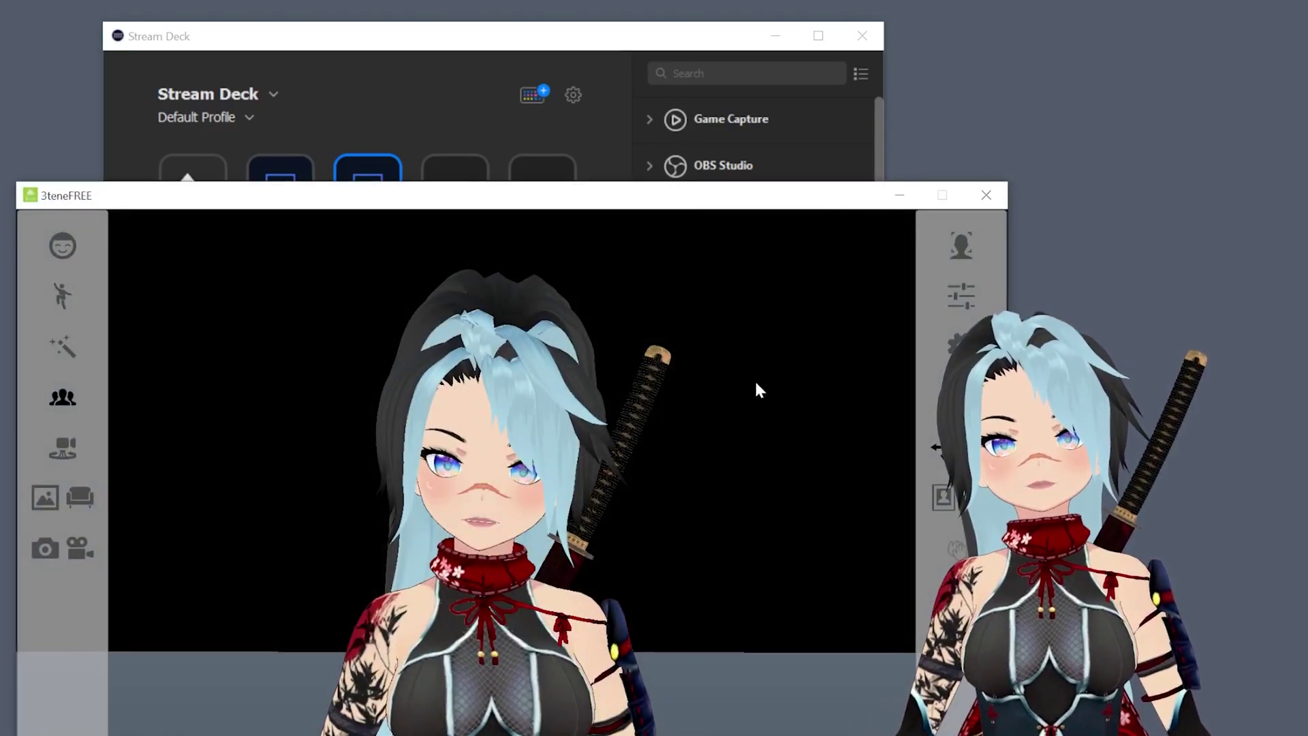
Load the first saved camera angle for the avatar.
left_click(61, 396)
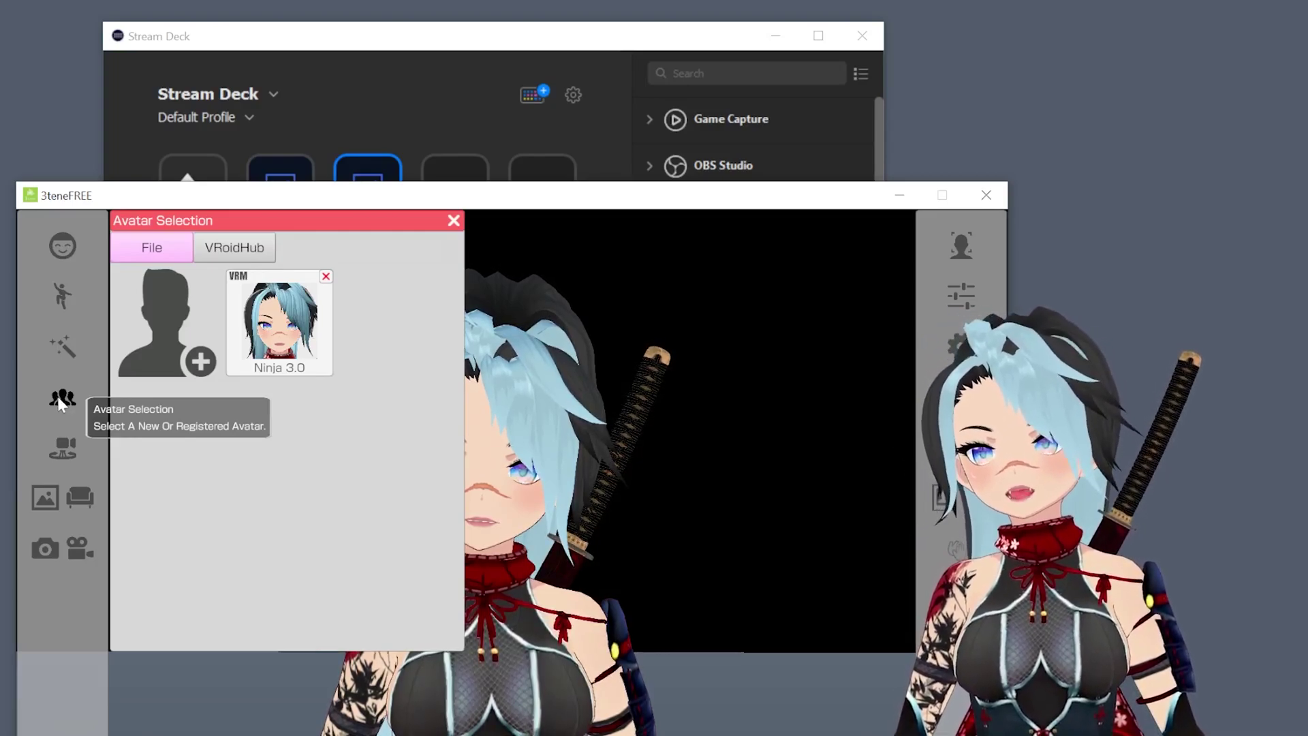
left_click(61, 401)
left_click(63, 448)
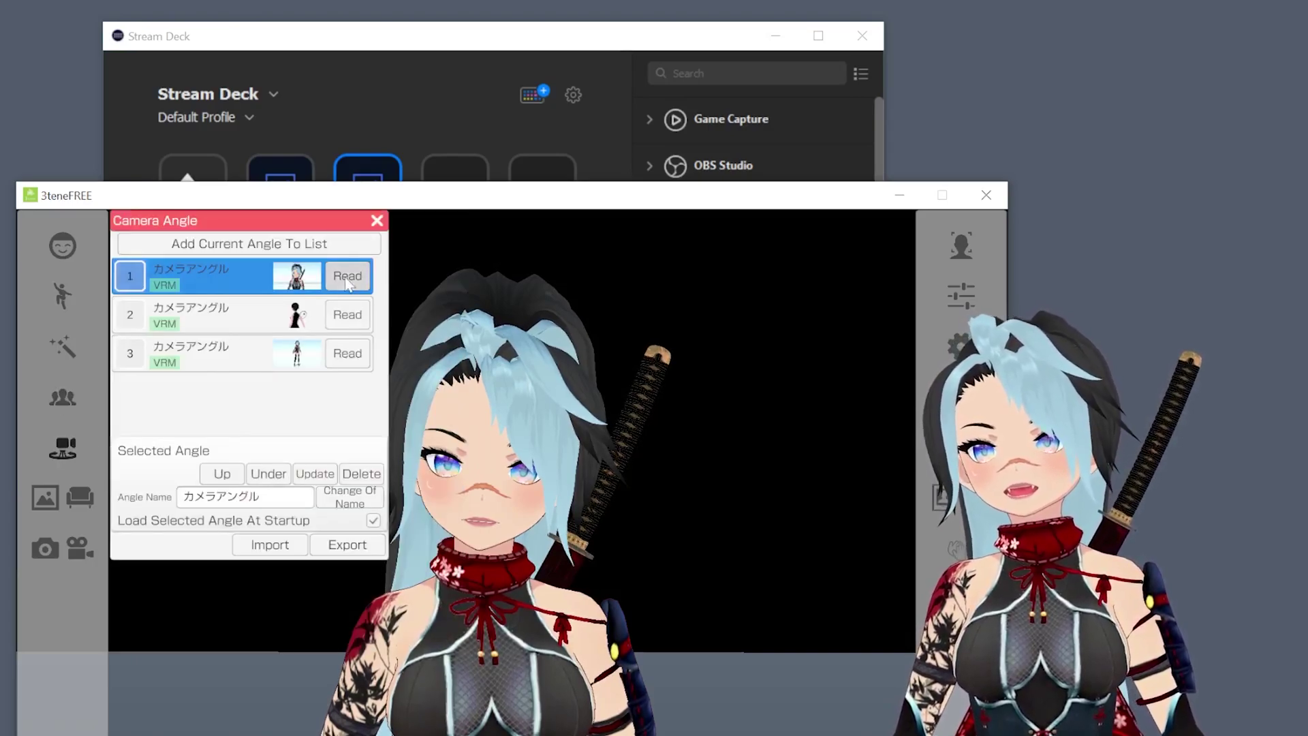
left_click(377, 221)
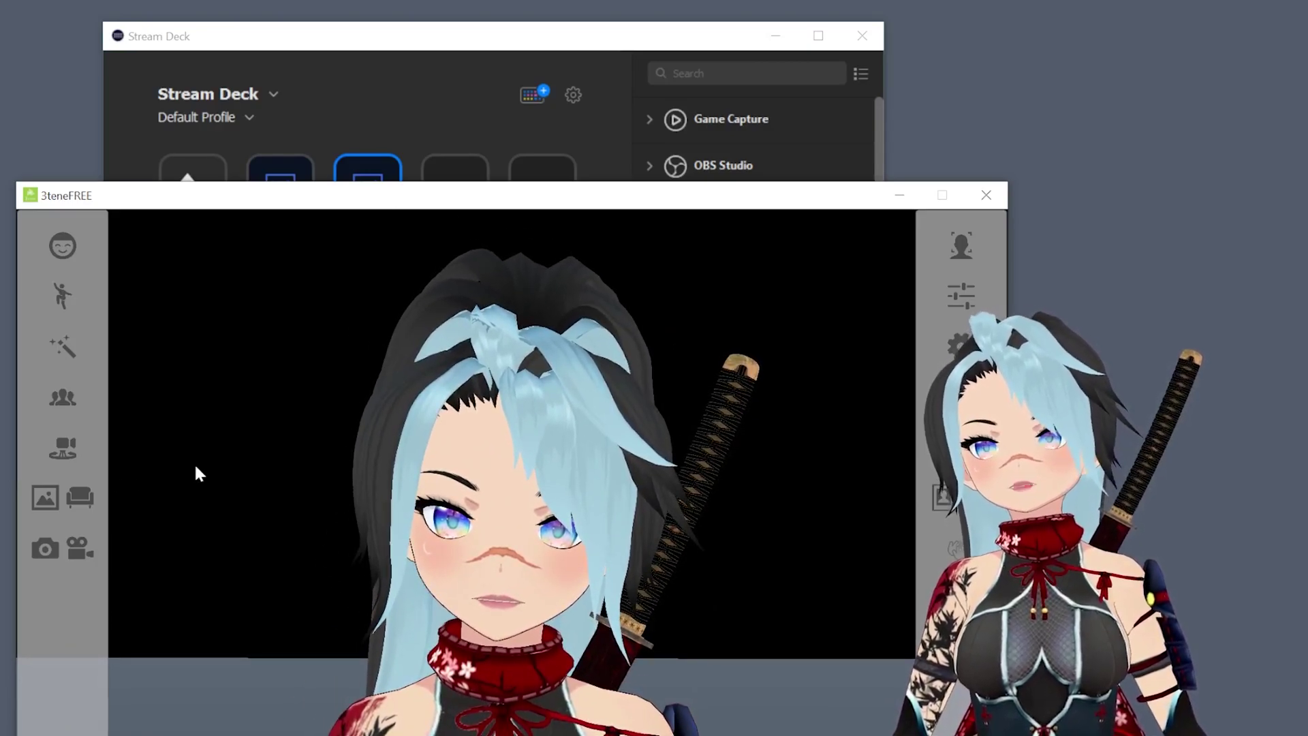
Set the stage background to a plain white custom colour.
left_click(53, 494)
left_click(331, 245)
left_click(301, 283)
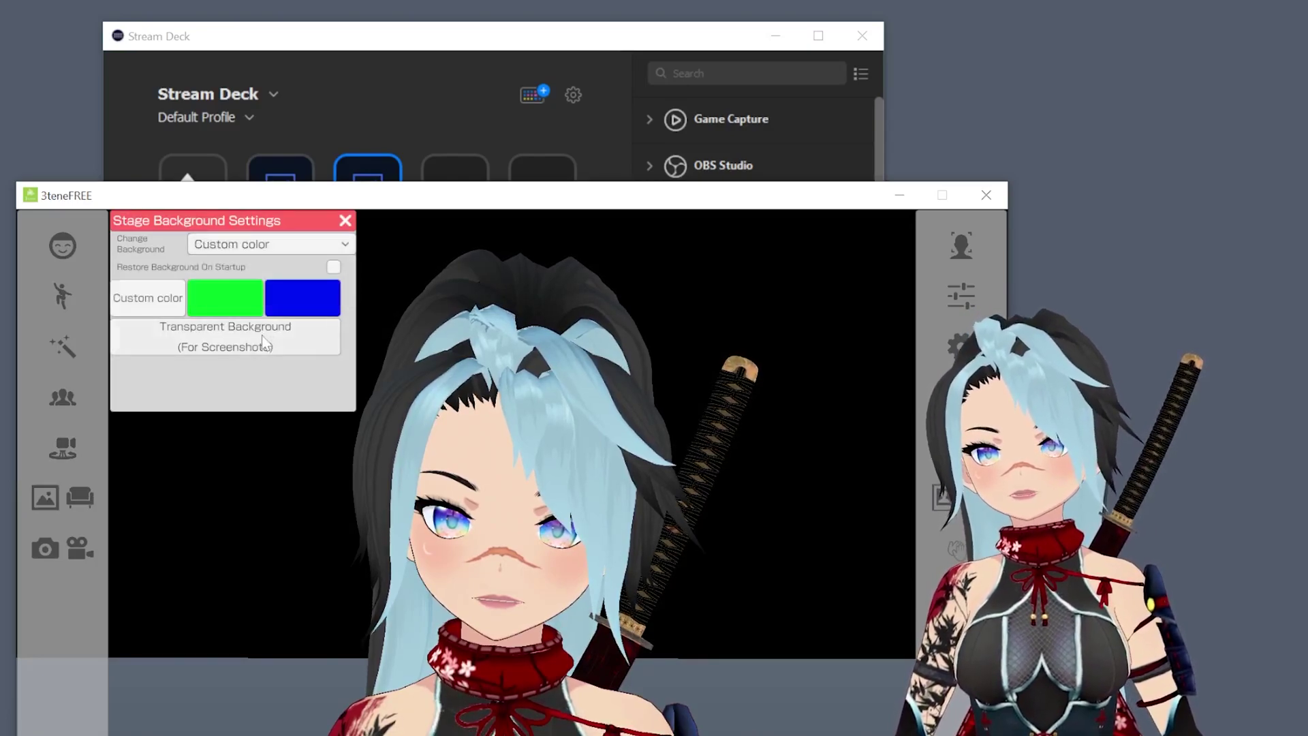
left_click(263, 340)
left_click(345, 220)
Apply the Love expression with hearts to the avatar.
left_click(62, 245)
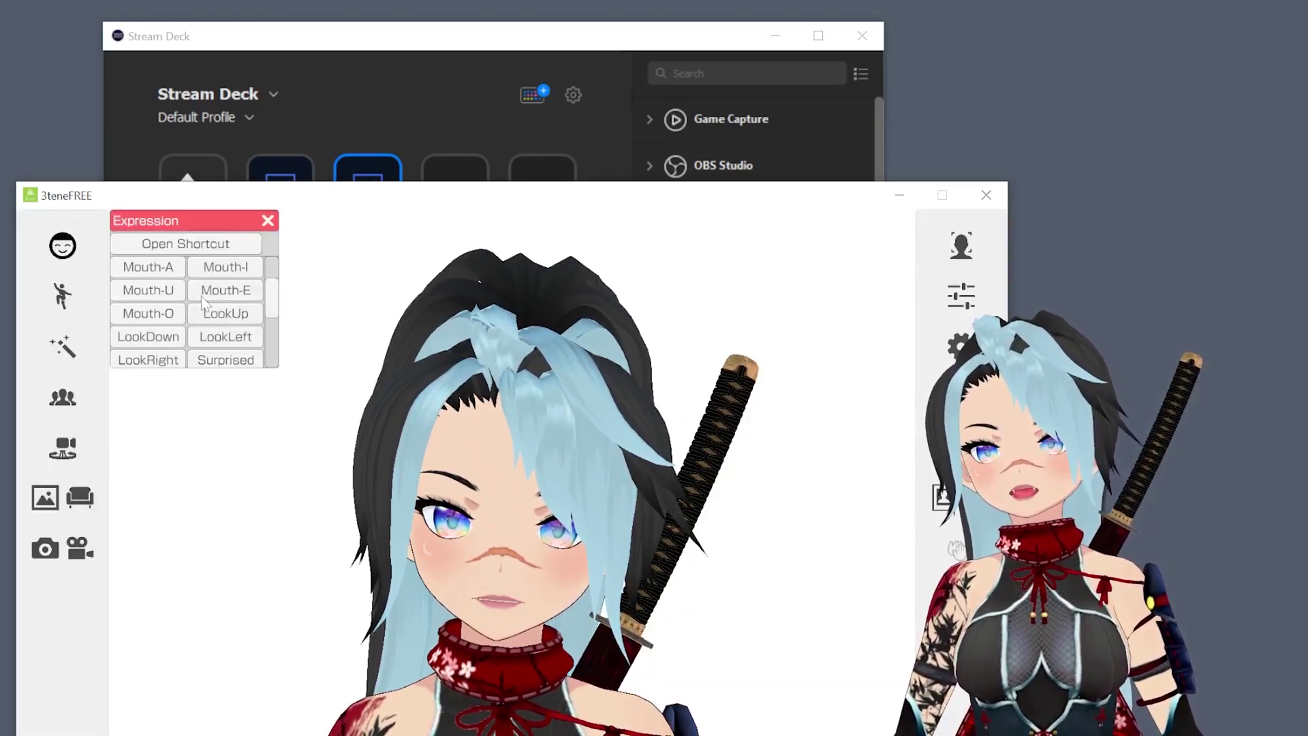
scroll(203, 302, "down", 5)
scroll(203, 302, "up", 2)
left_click(148, 289)
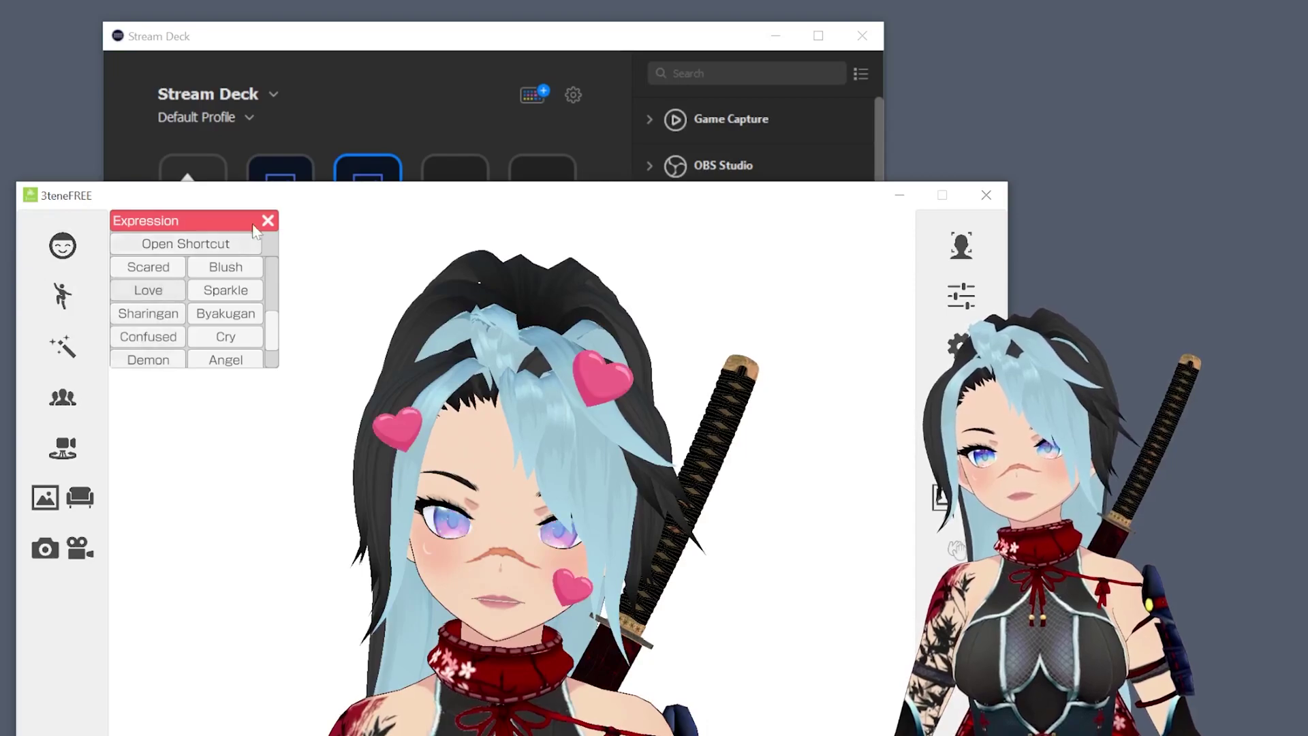
left_click(267, 221)
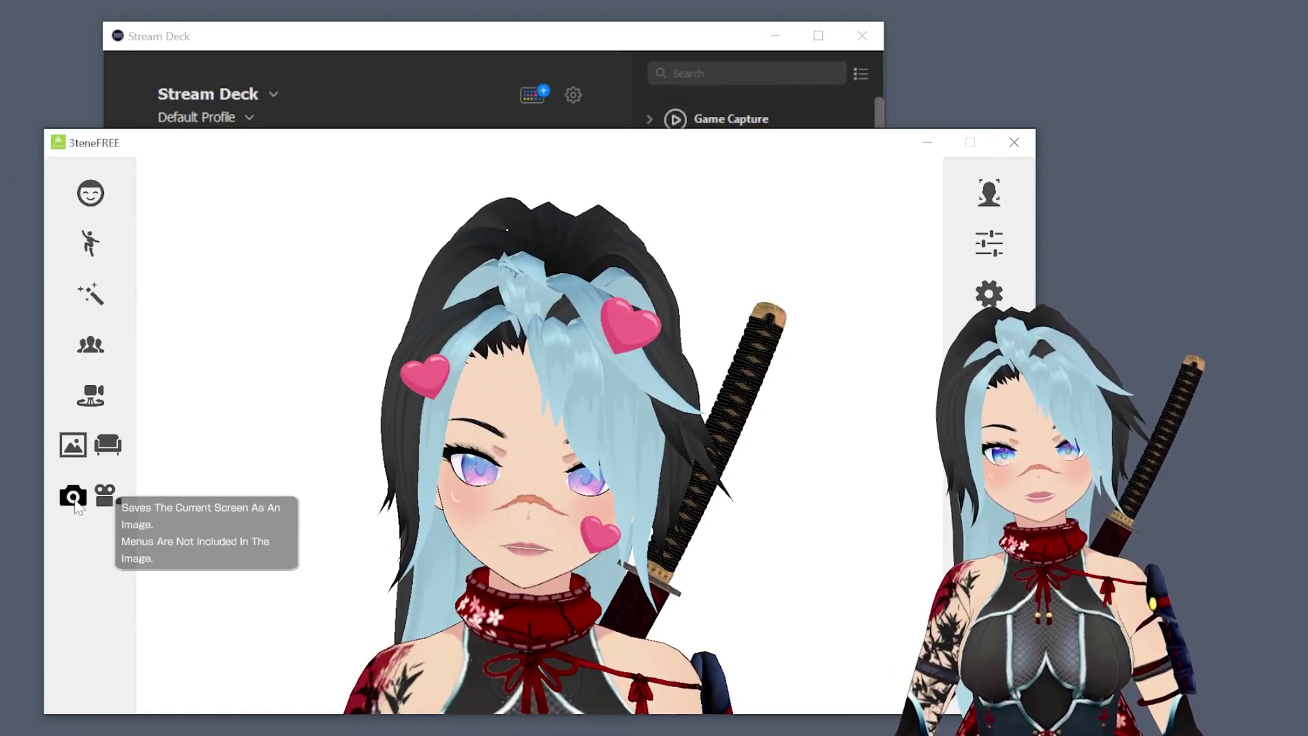
Screenshot the avatar and crop it to a near-square frame around her head.
left_click(74, 497)
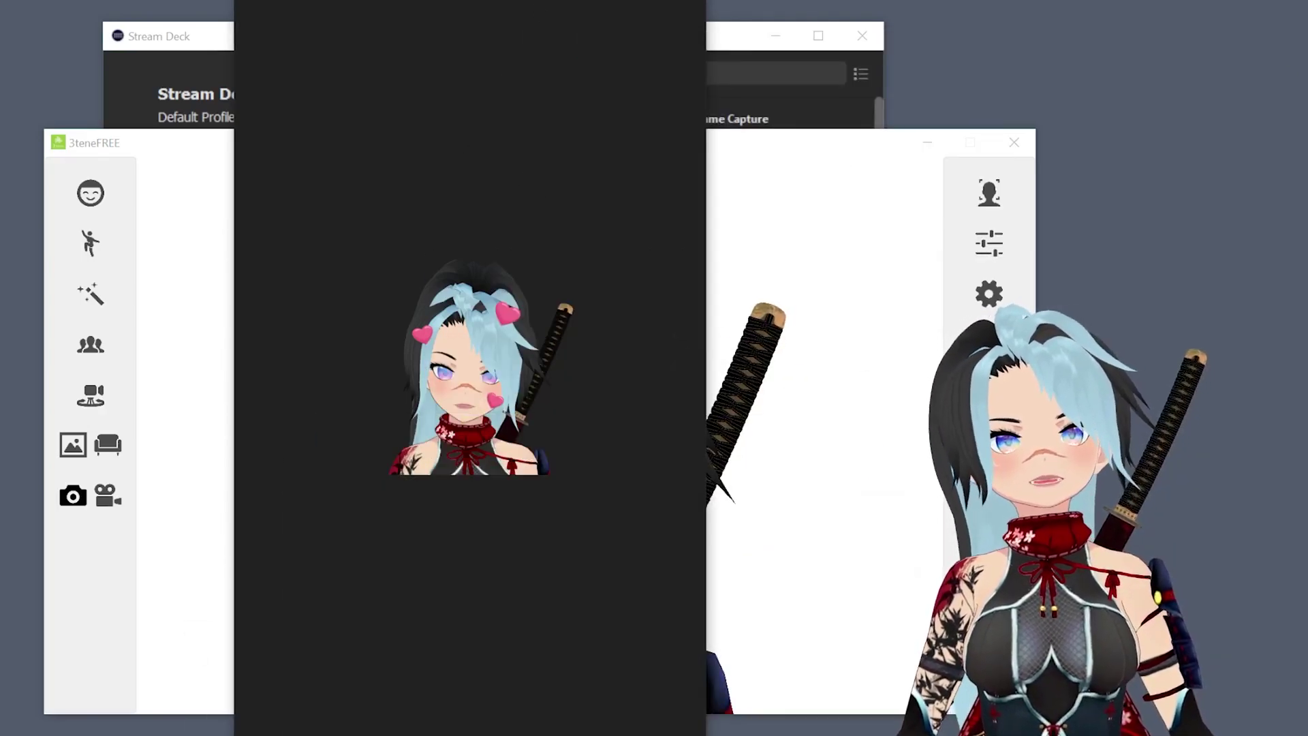
key("ctrl+e")
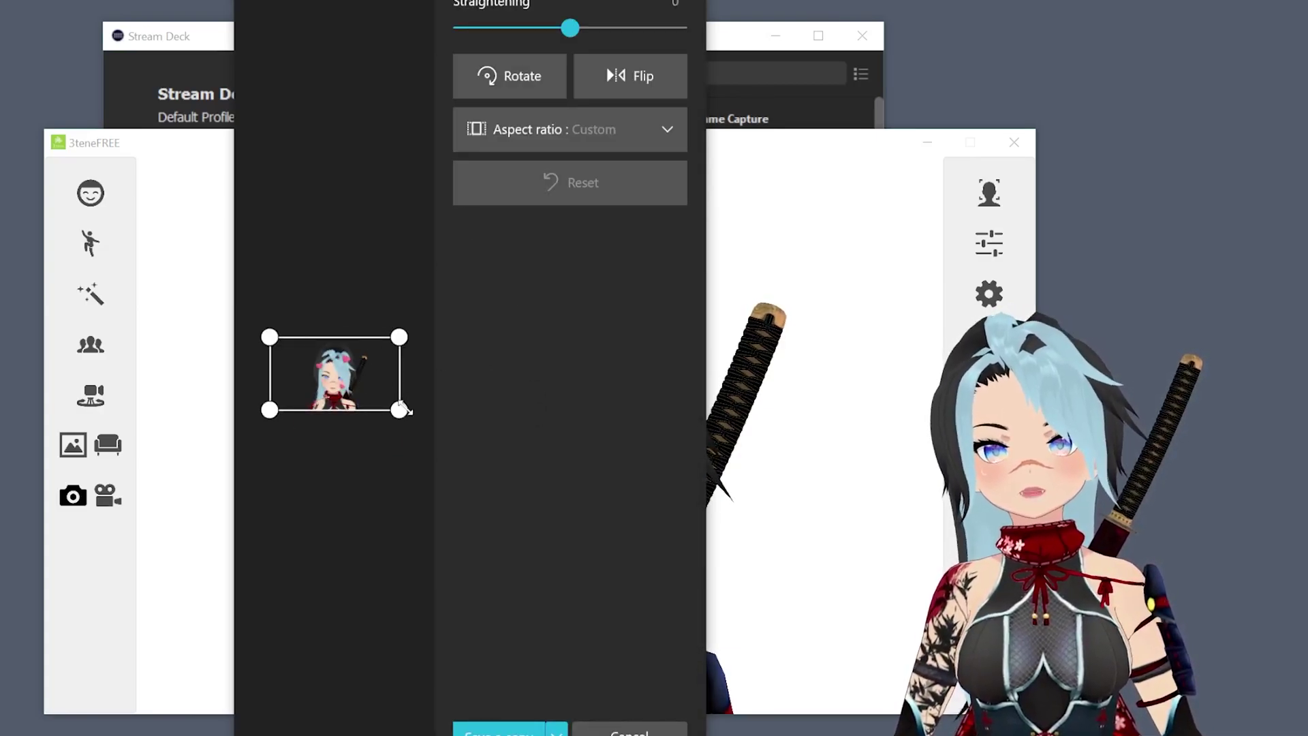
left_click_drag(386, 411, 403, 411)
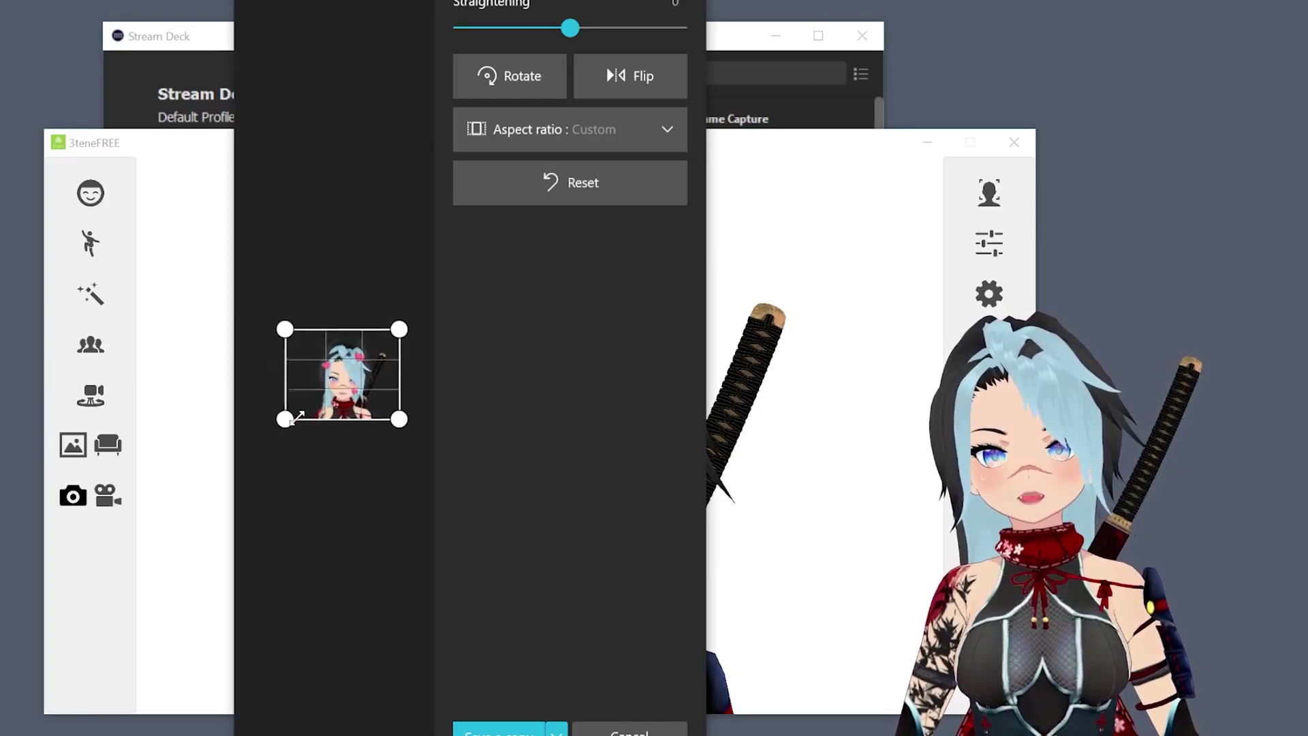
left_click_drag(269, 429, 282, 431)
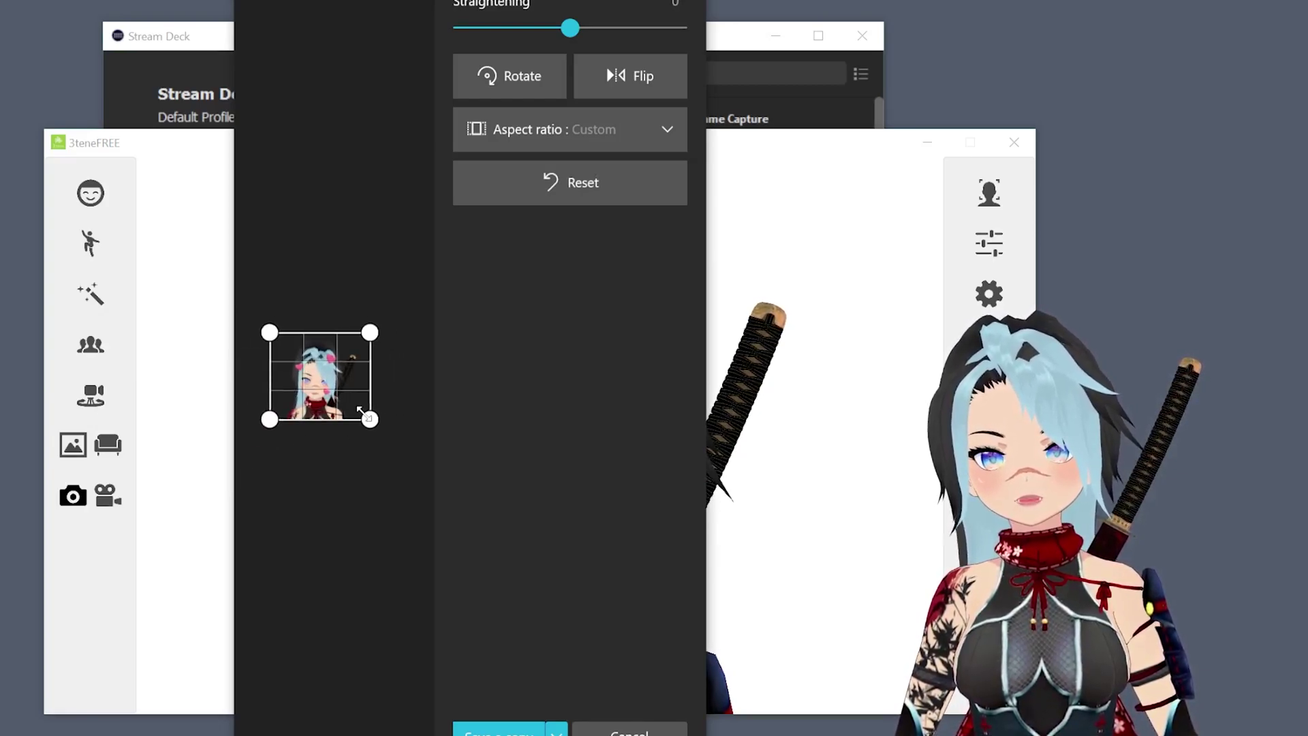
left_click_drag(359, 406, 399, 430)
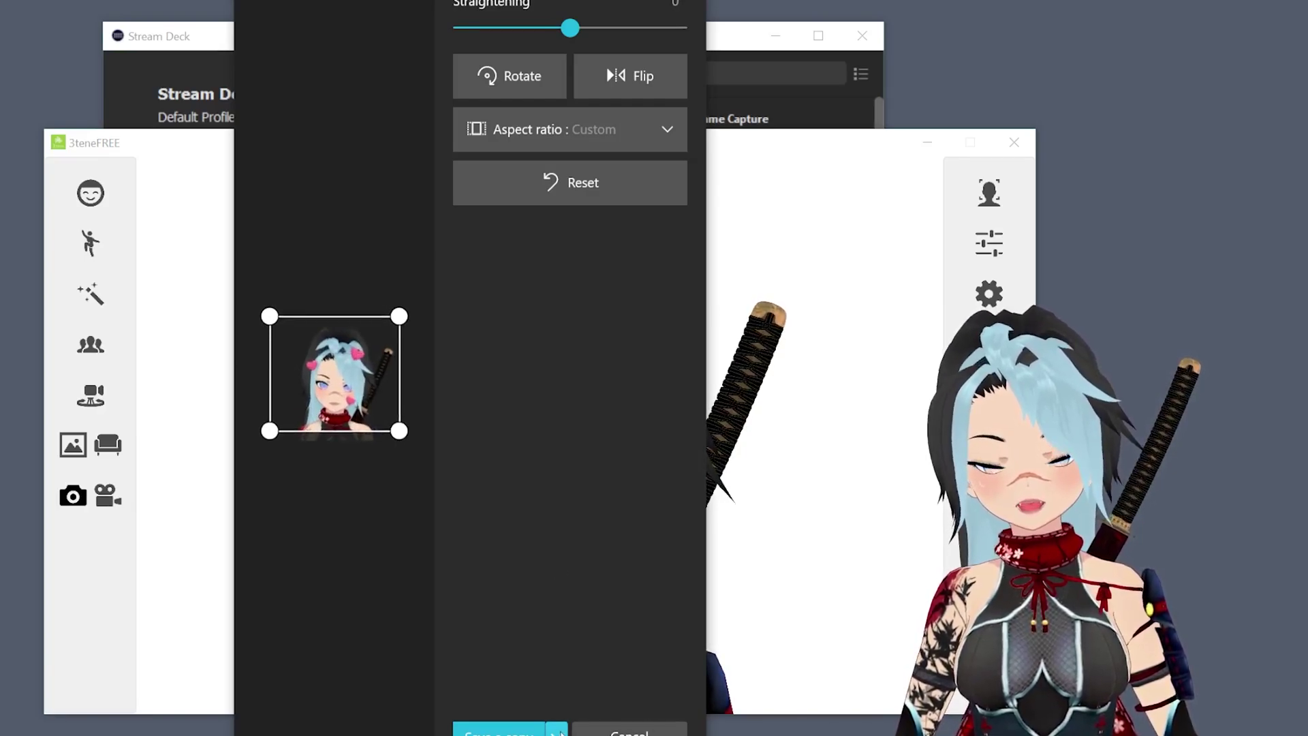
Save the cropped image, then save a 72 × 72 pixel resized copy.
left_click(512, 705)
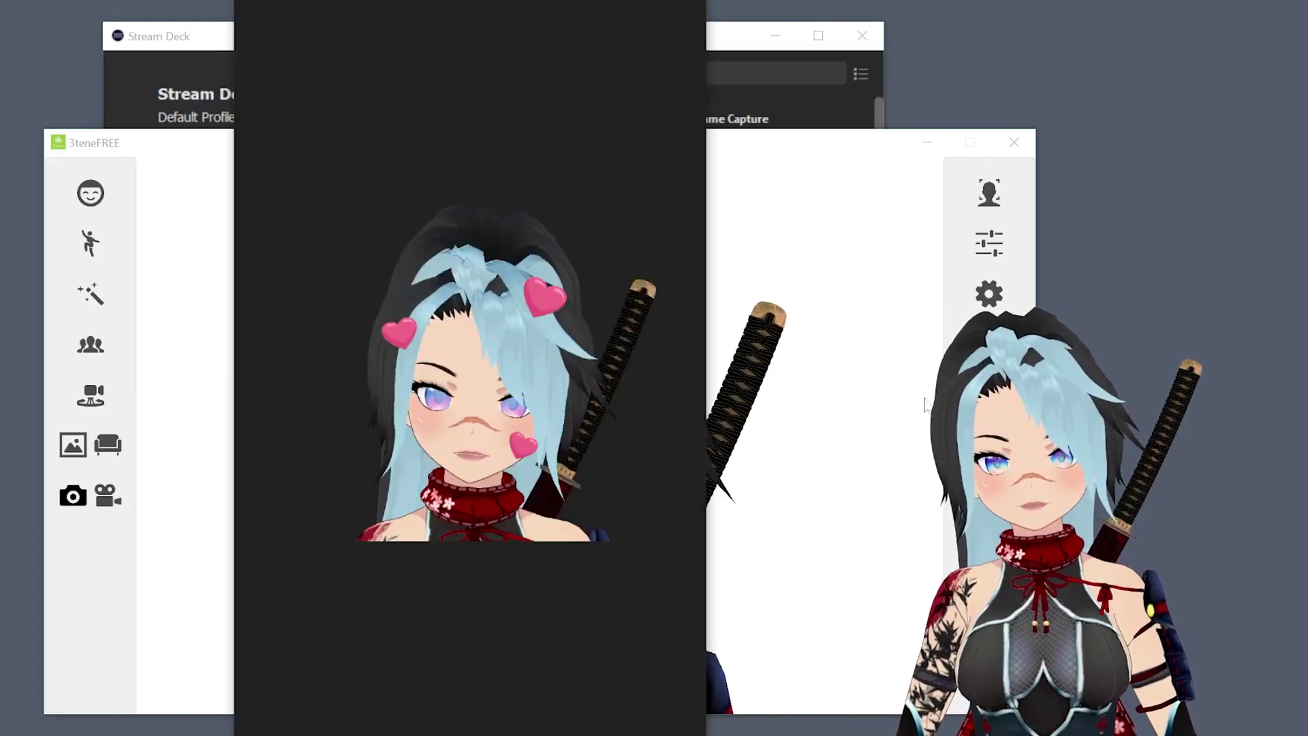
left_click(687, 15)
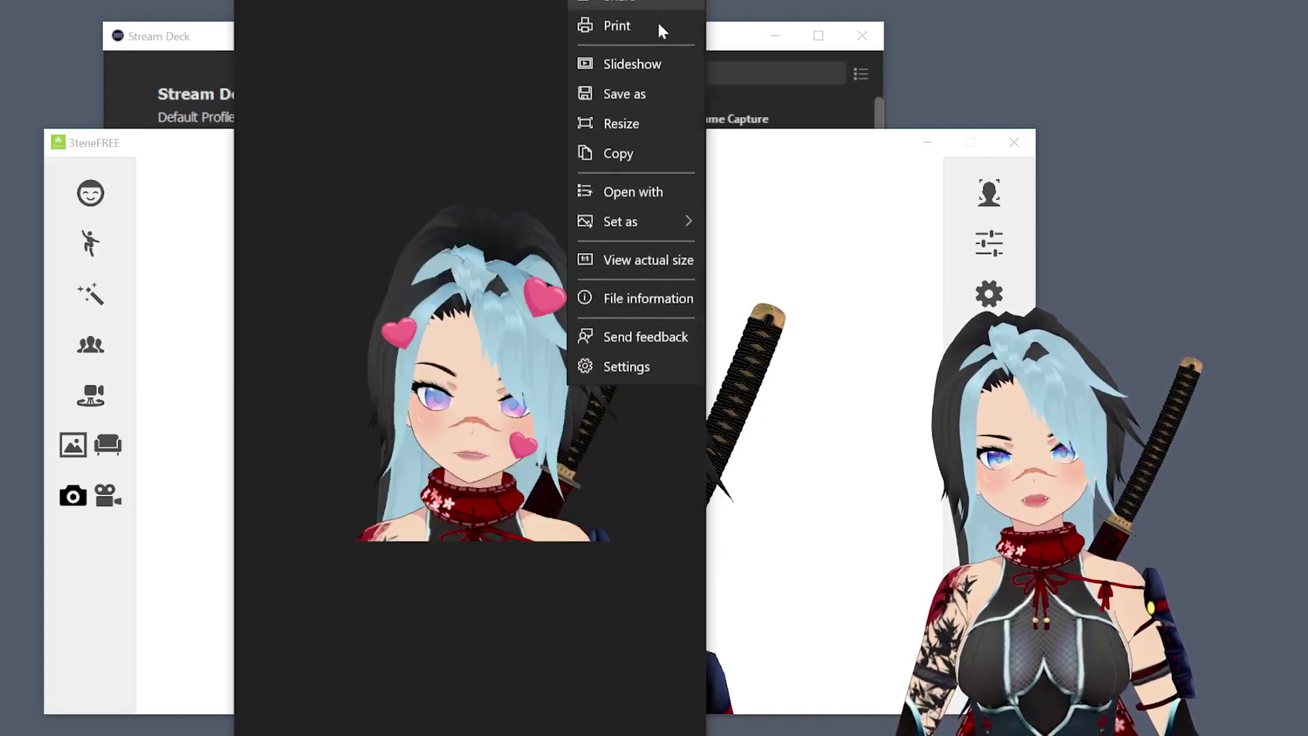
left_click(639, 112)
left_click(399, 470)
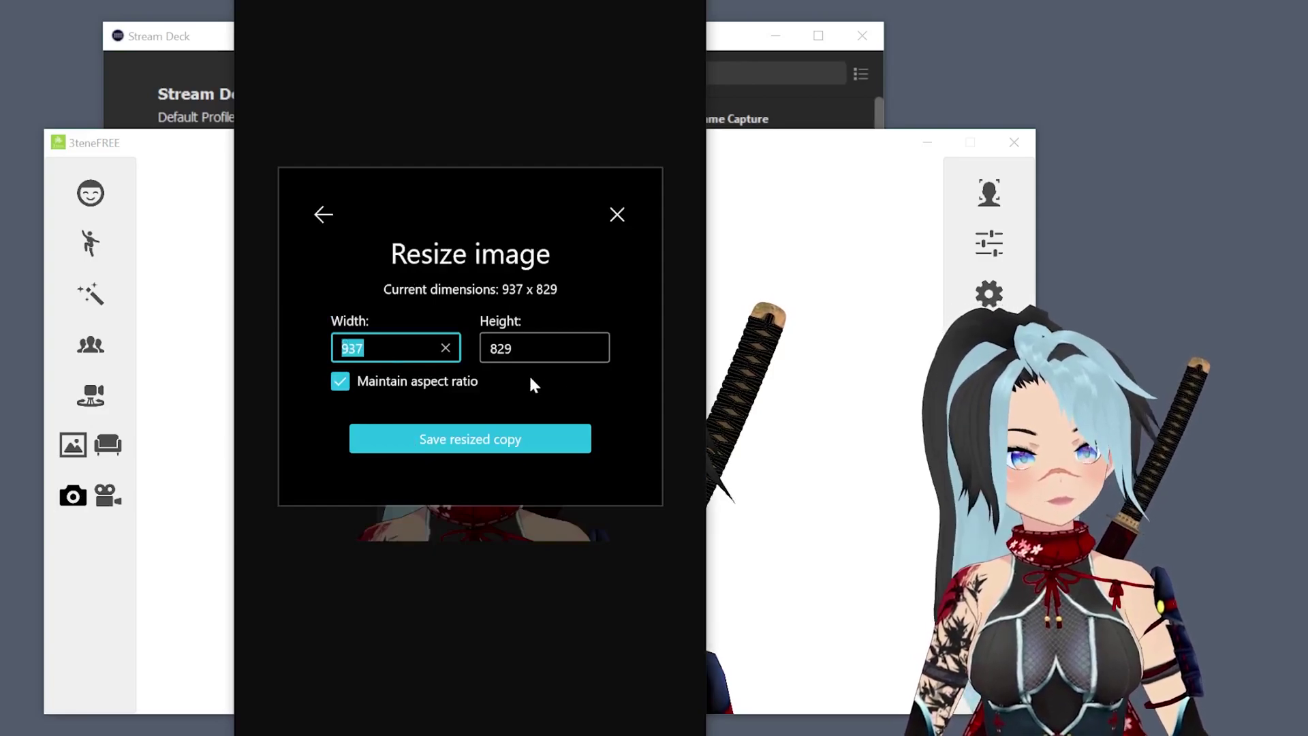
type("81")
key("Tab")
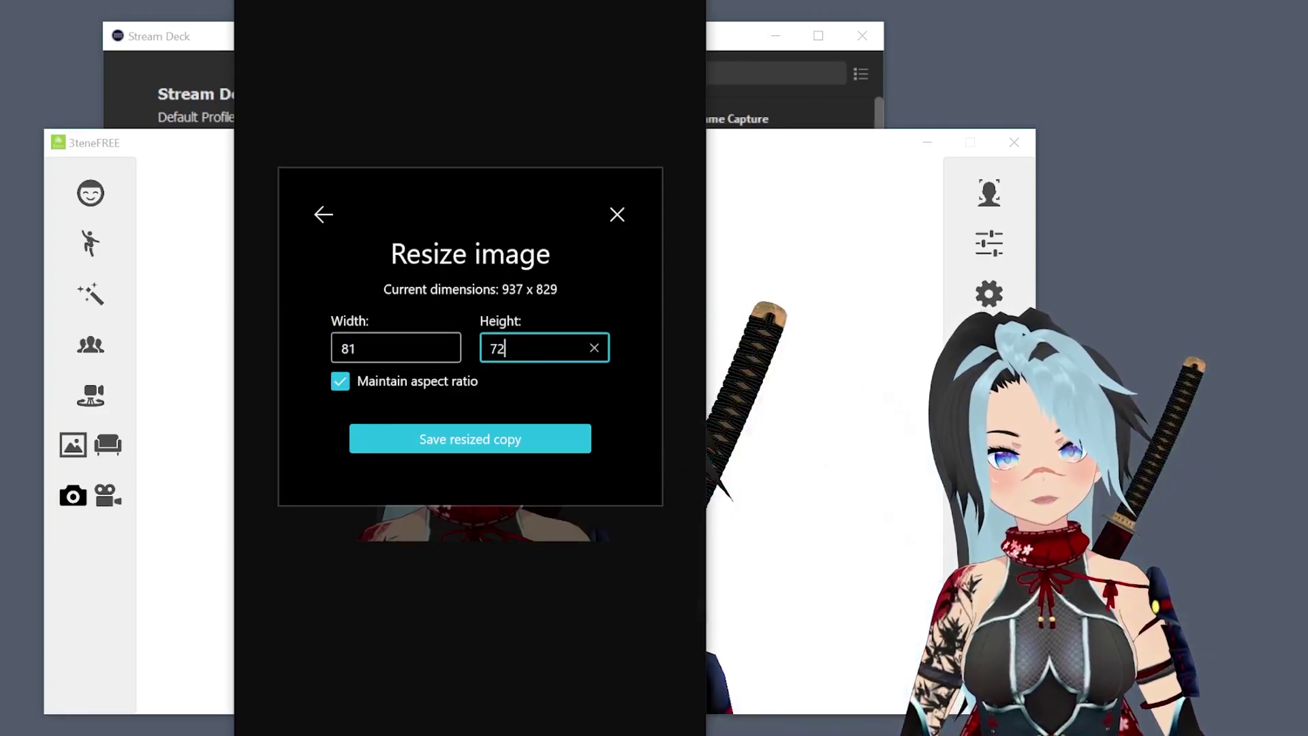
double_click(435, 358)
type("72")
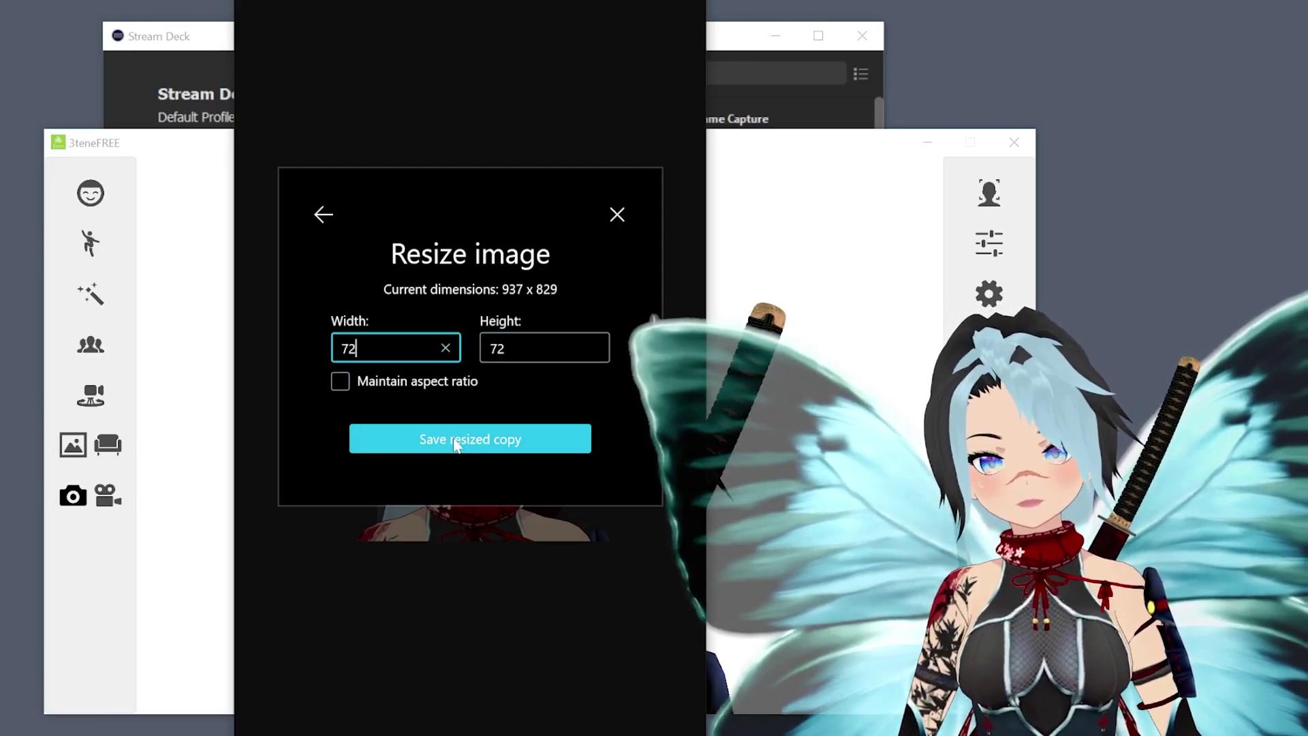
left_click(436, 439)
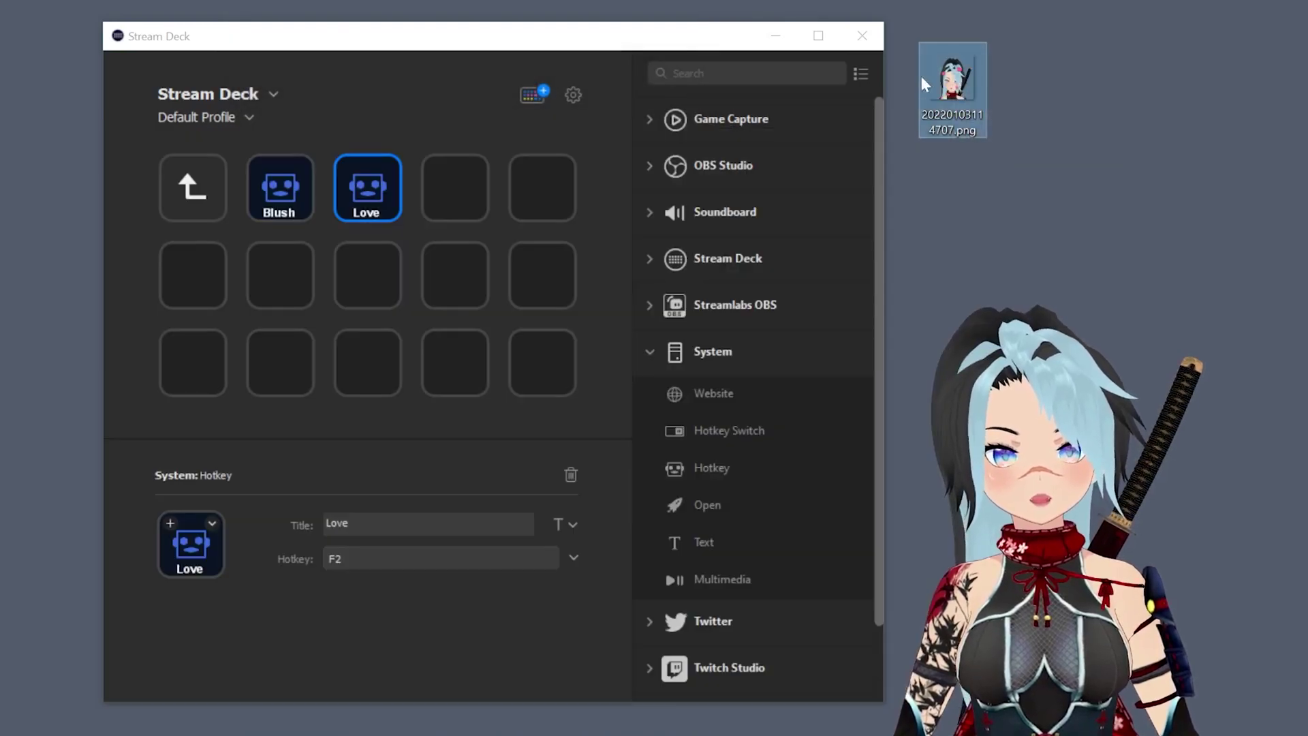
Drag the resized avatar PNG onto the Love key's icon.
mouse_move(953, 89)
left_mouse_down()
mouse_move(361, 524)
mouse_move(191, 544)
left_mouse_up()
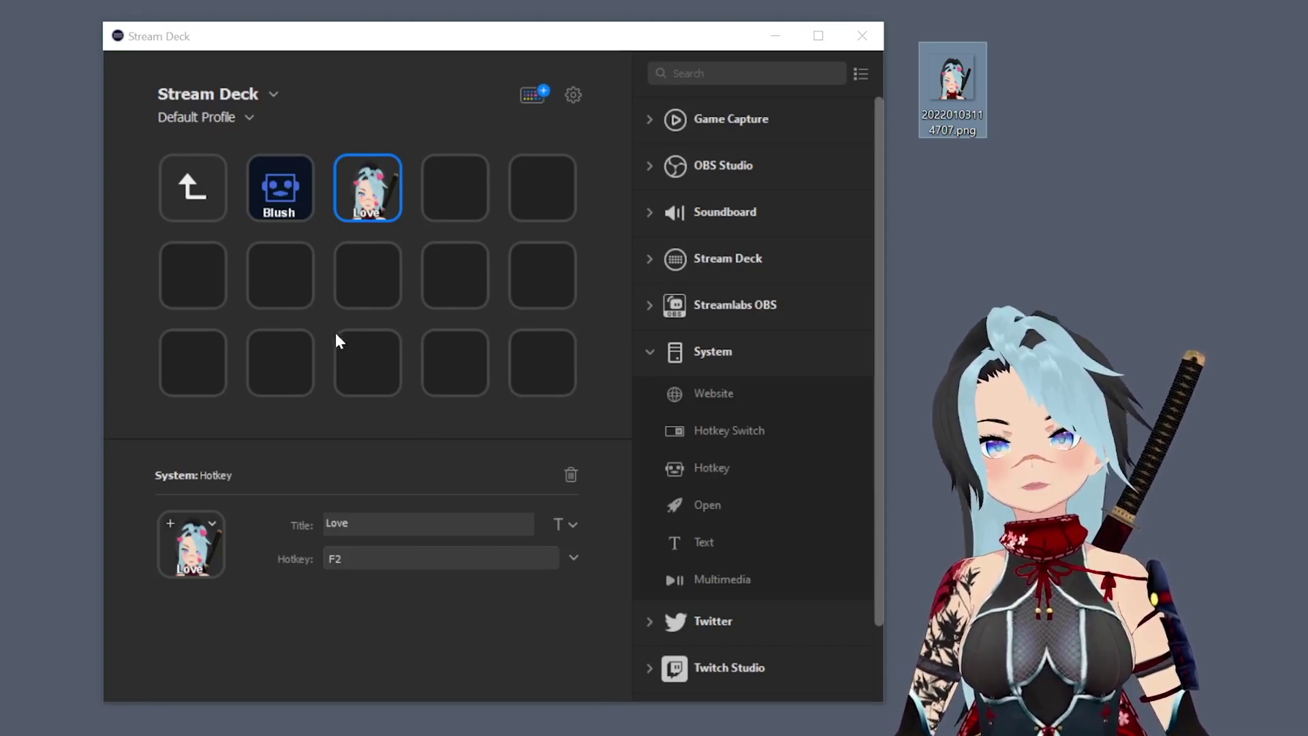
Go back to the parent folder and reopen the expressions folder of fourteen icon keys.
left_click(207, 195)
double_click(207, 195)
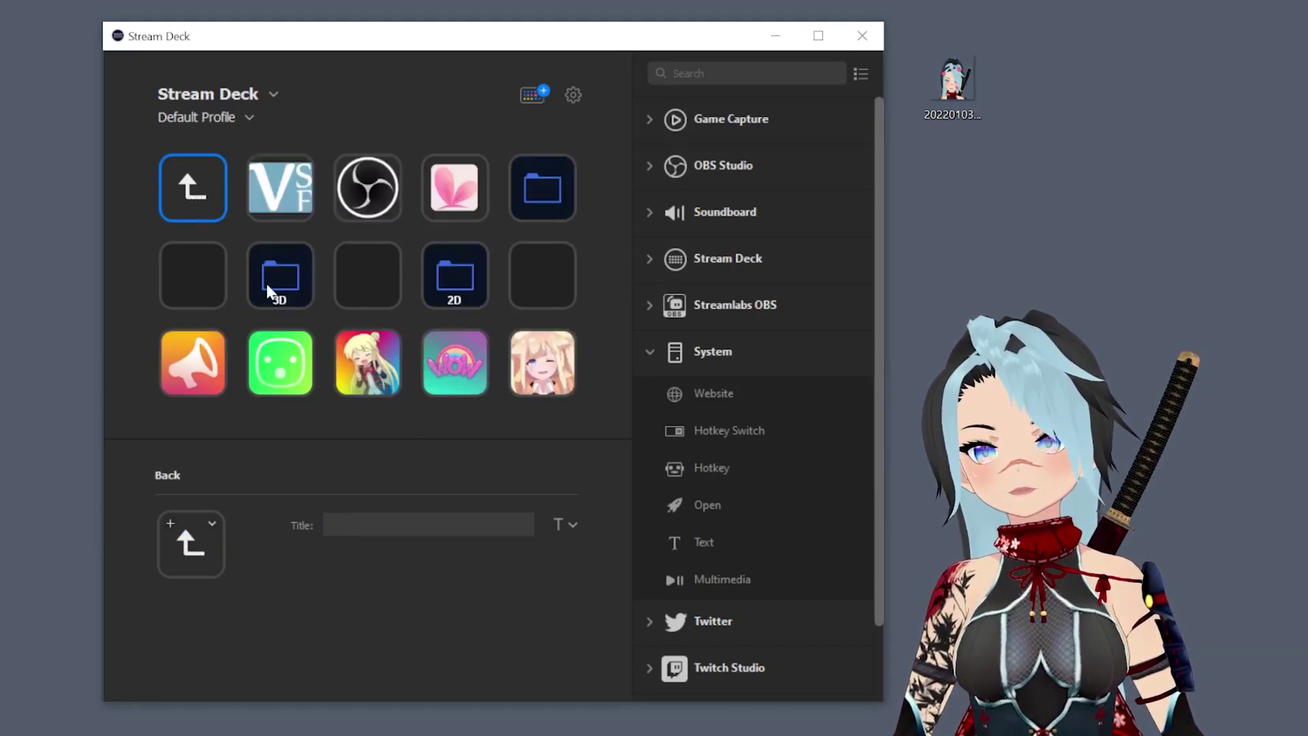
double_click(267, 283)
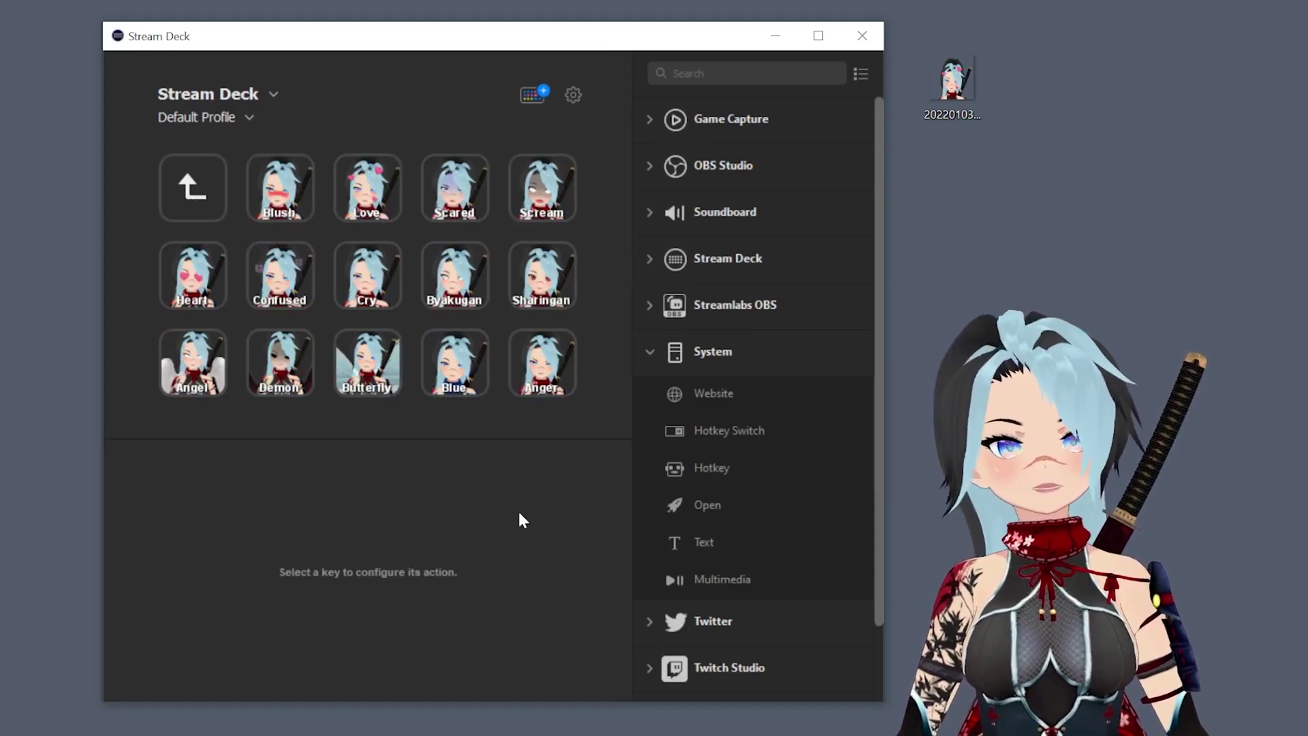